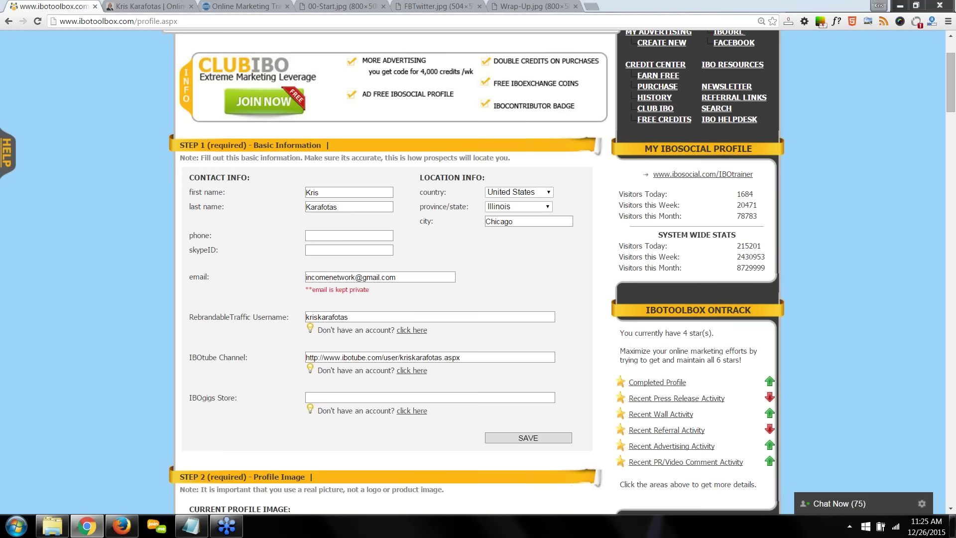
# Step: Review the name, phone, Skype ID and email fields in the Basic Information section of the profile
pyautogui.scroll(-2, 604, 323)
pyautogui.click(453, 213)
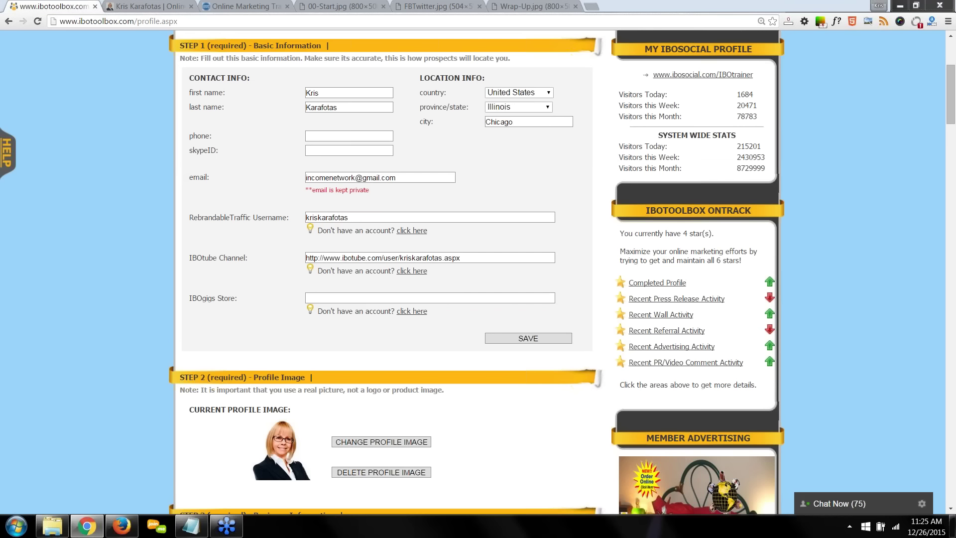
pyautogui.click(321, 107)
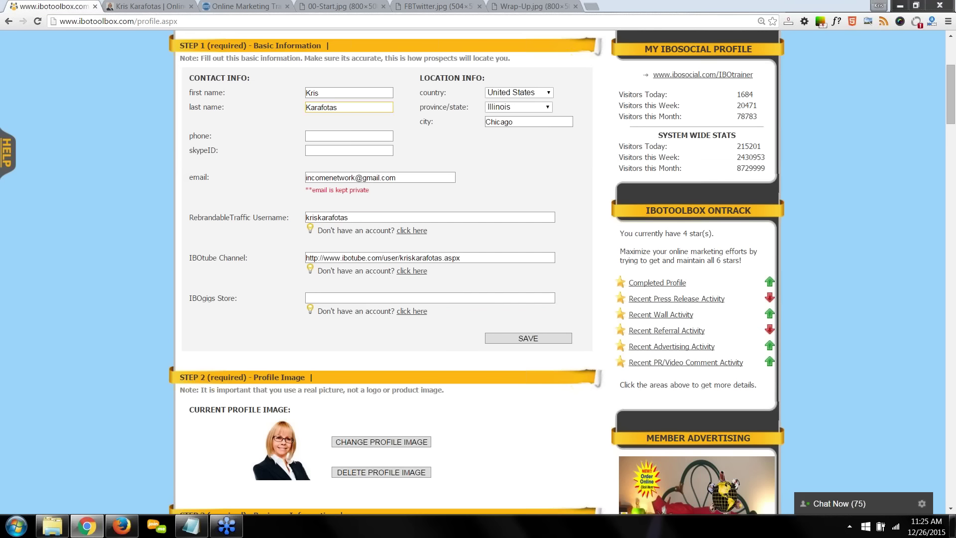
pyautogui.click(322, 96)
pyautogui.click(341, 137)
pyautogui.press('Tab')
pyautogui.click(422, 178)
# Step: Open the Market With Kris business entry for editing and examine its title, links and description fields
pyautogui.scroll(-4, 560, 483)
pyautogui.scroll(-3, 520, 388)
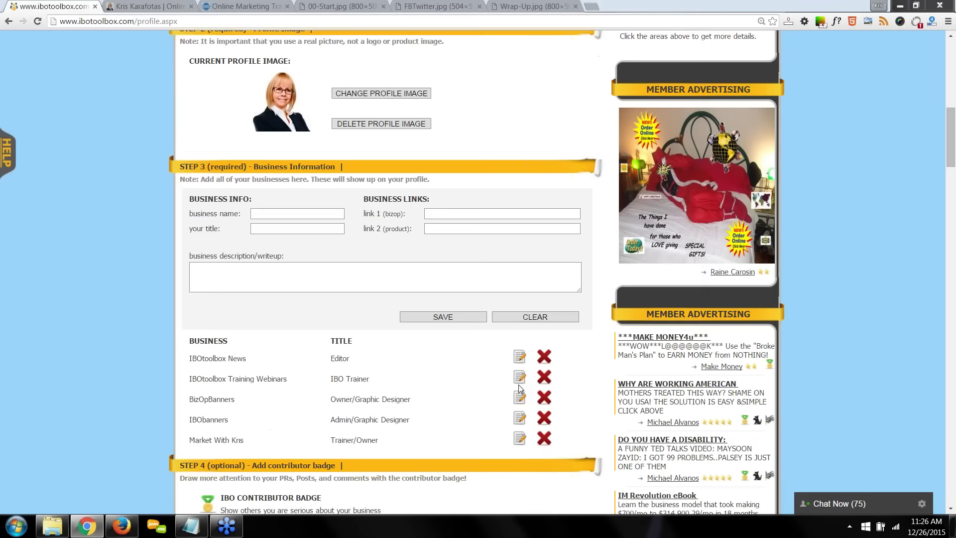
pyautogui.scroll(1, 520, 388)
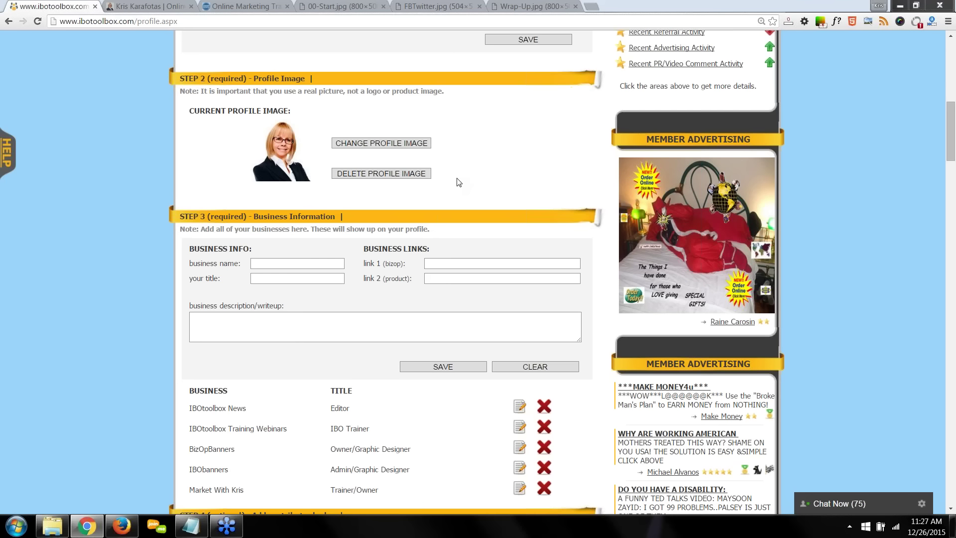
pyautogui.scroll(-3, 451, 232)
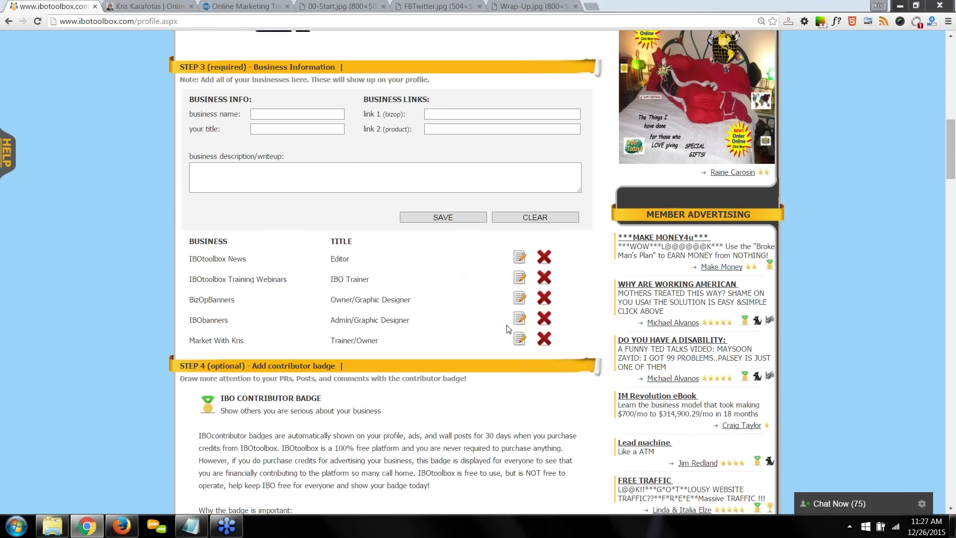
pyautogui.click(519, 339)
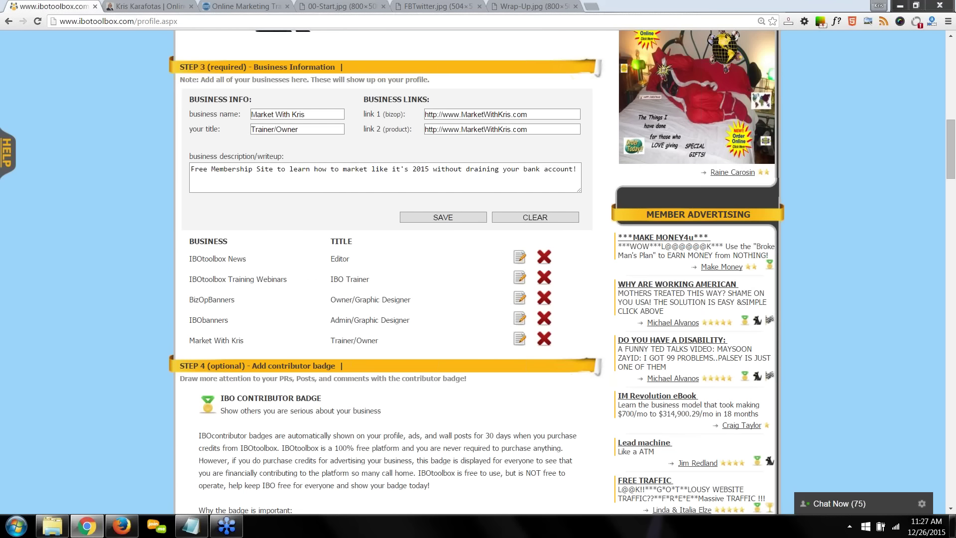
pyautogui.click(291, 130)
pyautogui.click(302, 142)
pyautogui.click(442, 111)
pyautogui.click(445, 129)
pyautogui.click(253, 168)
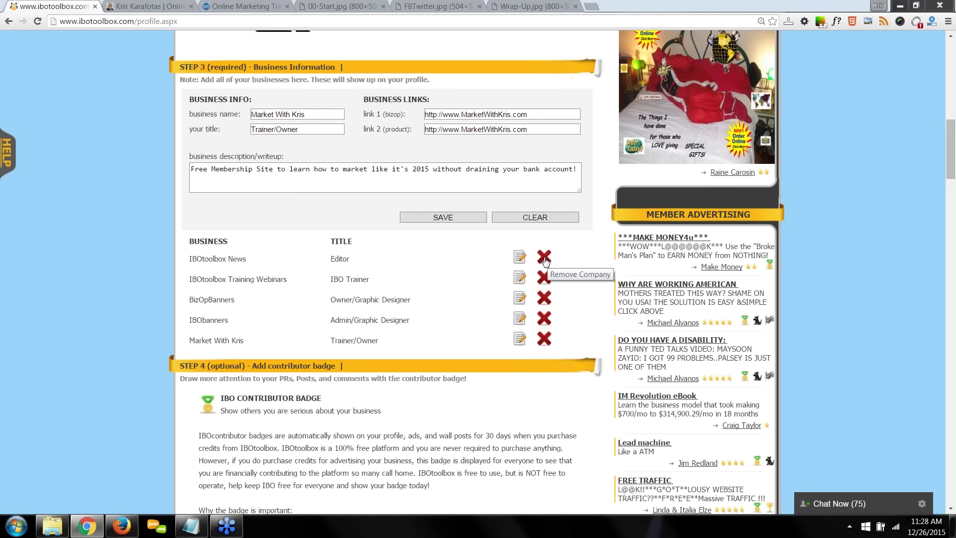
# Step: Look over the profile's required sections again, then read the optional contributor badge section
pyautogui.scroll(-3, 407, 277)
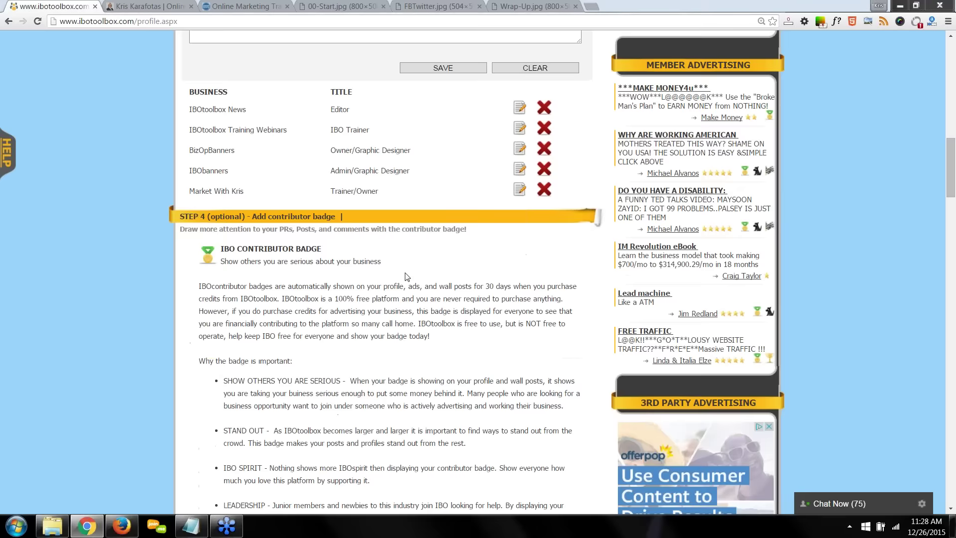
pyautogui.scroll(2, 407, 277)
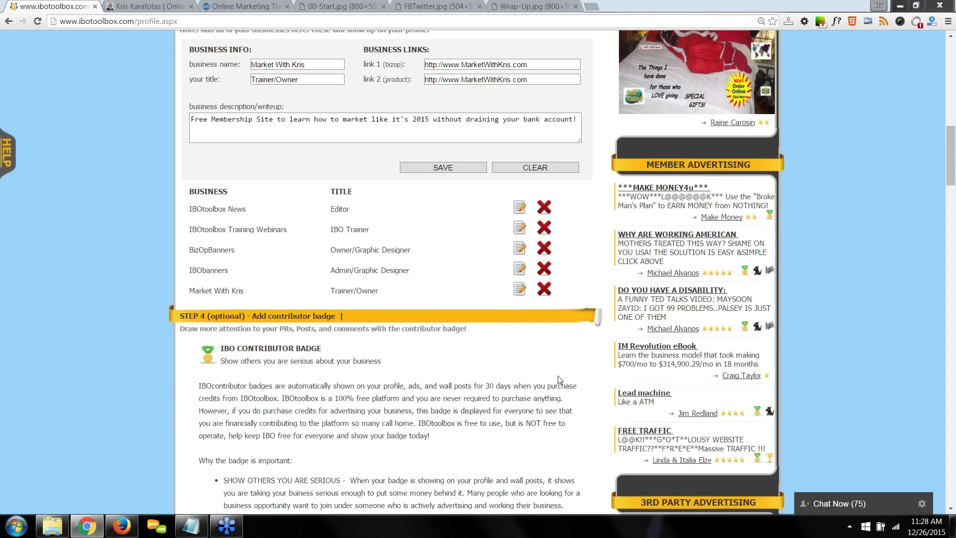
pyautogui.scroll(4, 591, 349)
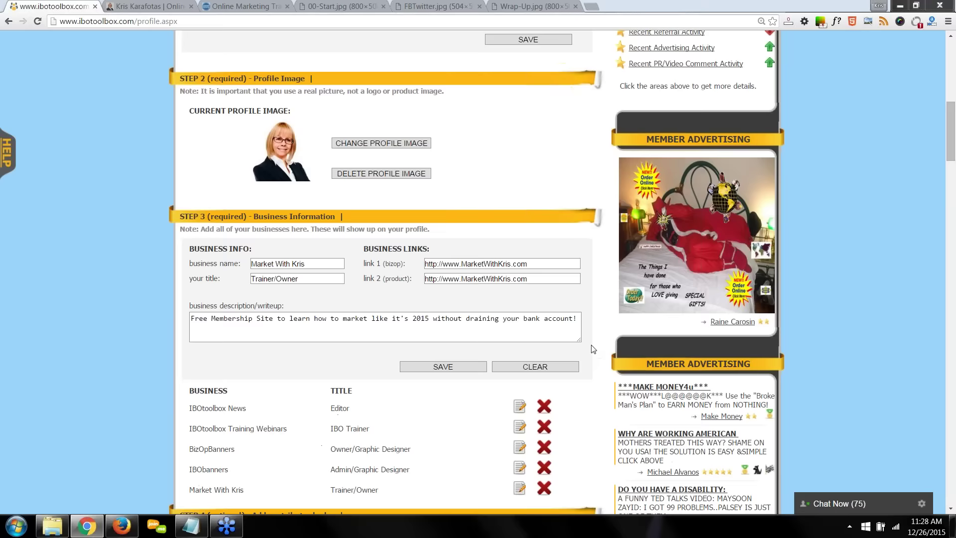
pyautogui.scroll(10, 593, 348)
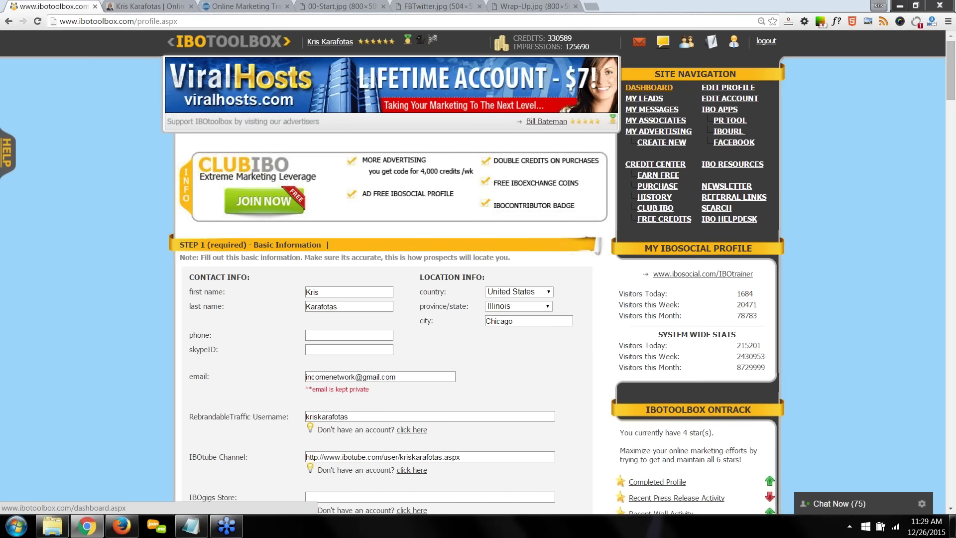
pyautogui.scroll(-13, 513, 227)
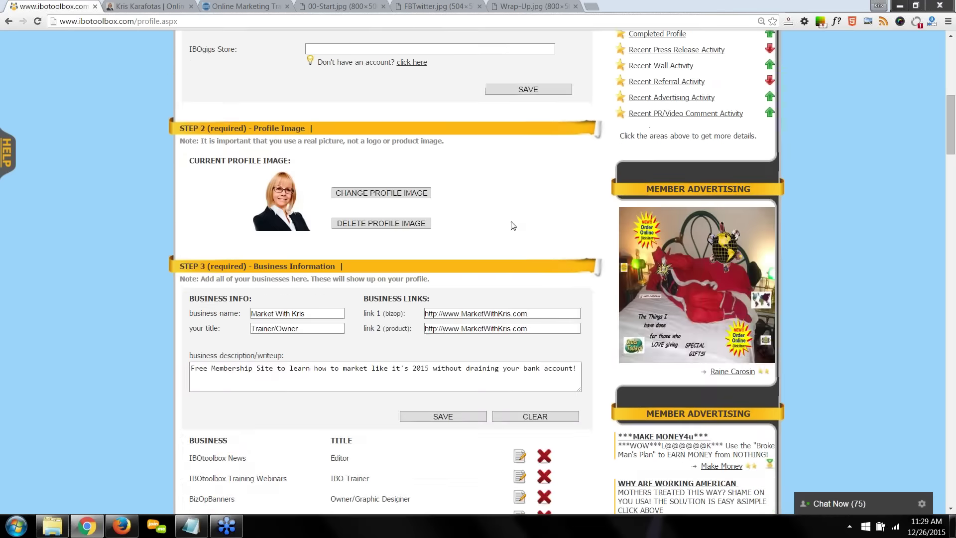
pyautogui.scroll(-6, 513, 226)
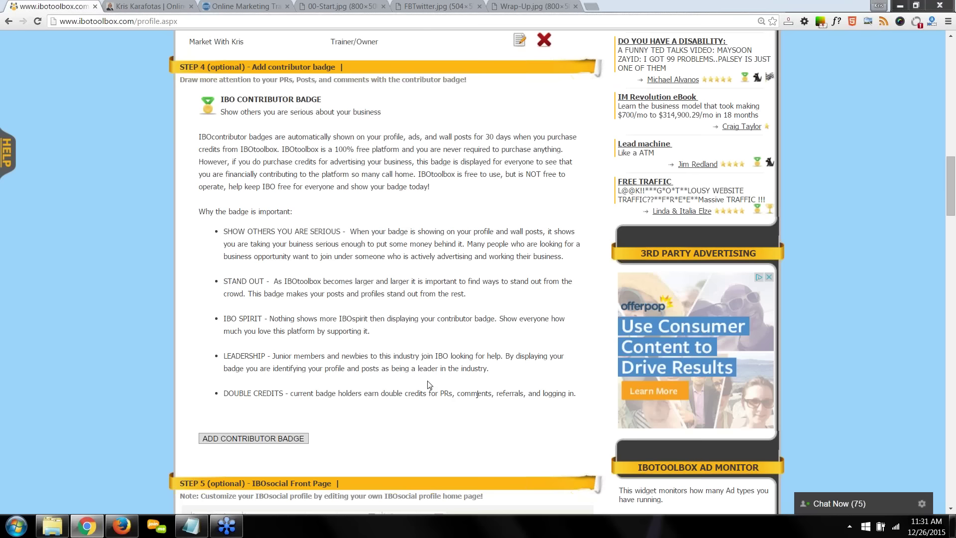
# Step: Examine the IBOsocial Front Page section and show the beginning of the page content in its editor
pyautogui.scroll(-4, 427, 383)
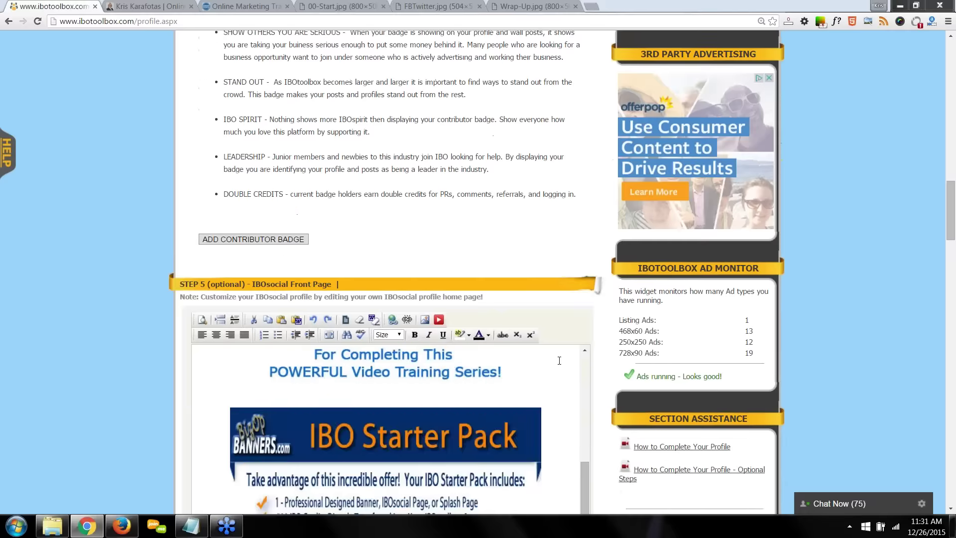
pyautogui.scroll(4, 623, 366)
pyautogui.scroll(-7, 621, 376)
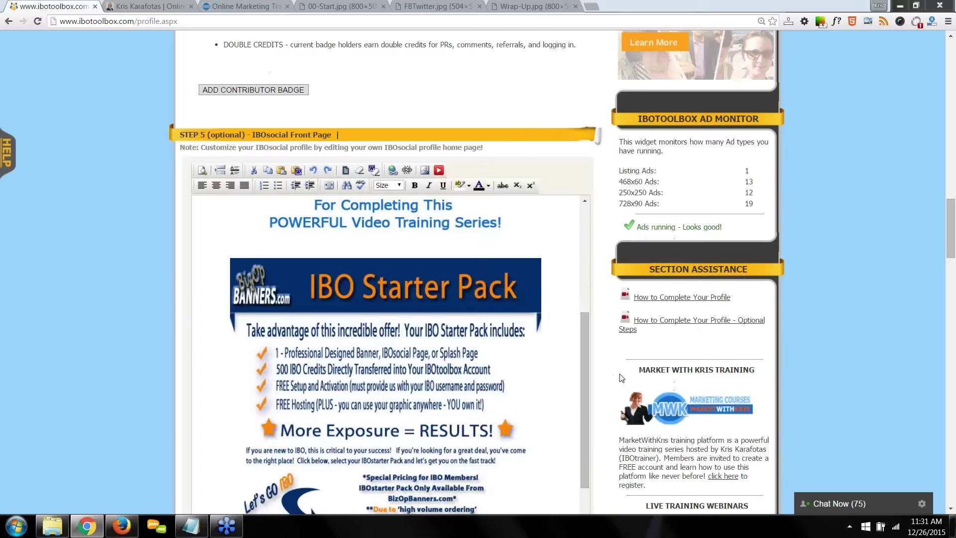
pyautogui.scroll(-2, 621, 378)
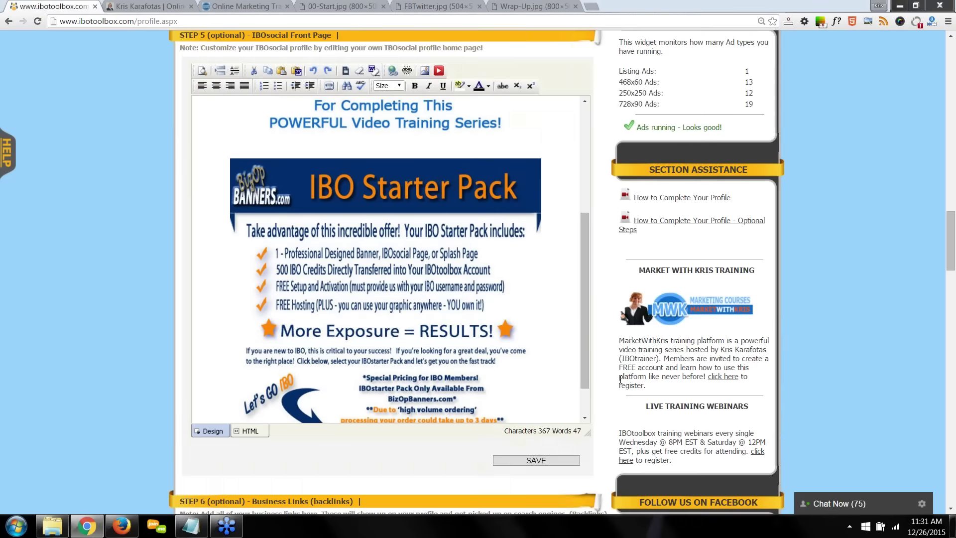
pyautogui.scroll(1, 620, 379)
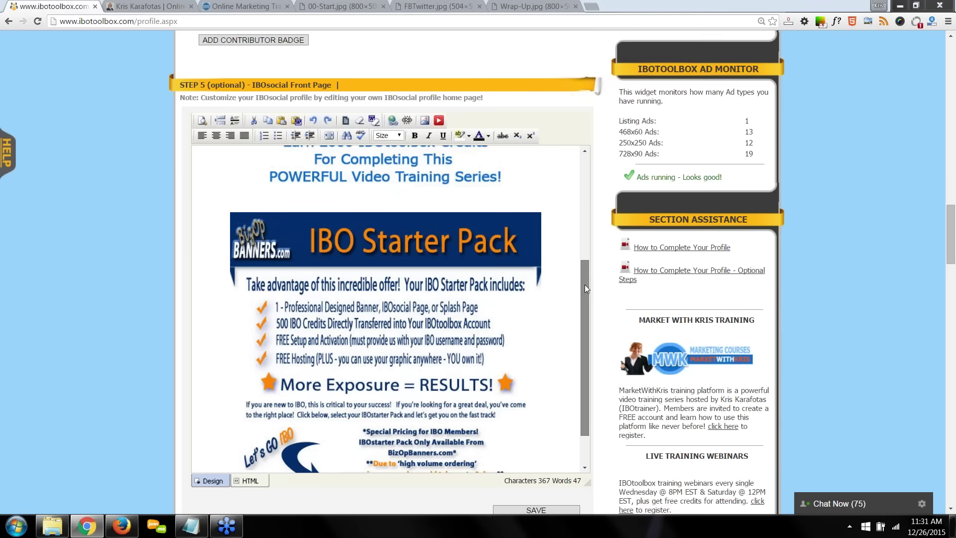
pyautogui.moveTo(585, 285); pyautogui.dragTo(580, 138)
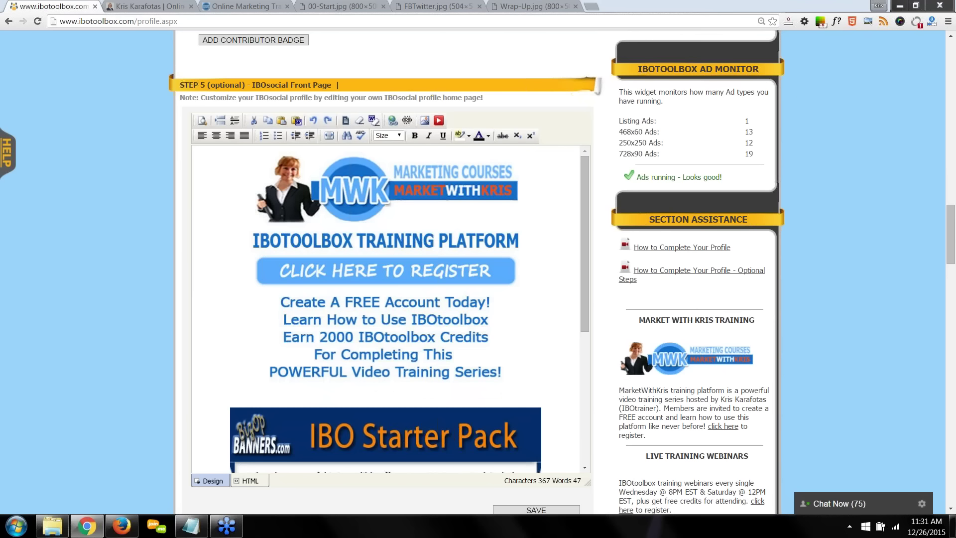
# Step: View the HTML source of the IBOsocial front page, then return to Design view and show the end of the content
pyautogui.click(254, 480)
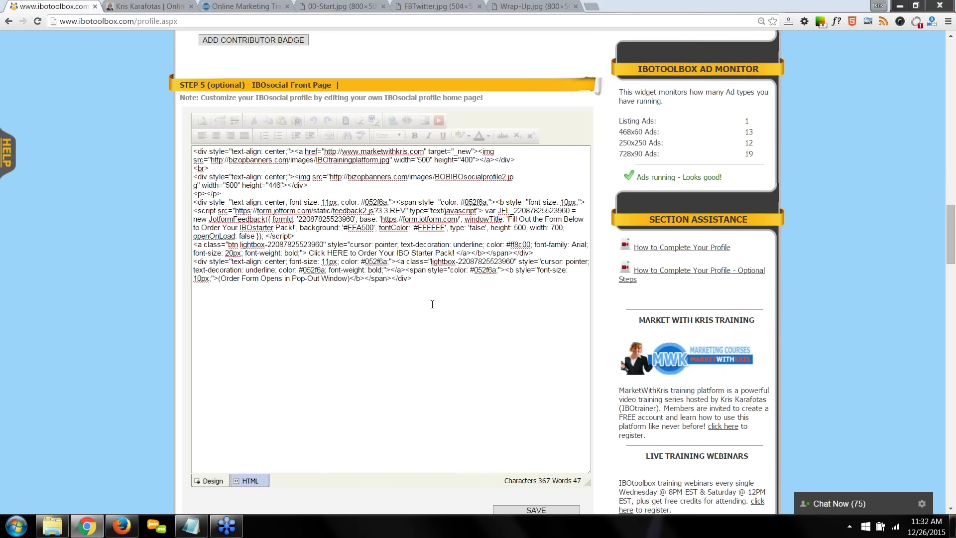
pyautogui.scroll(-4, 332, 377)
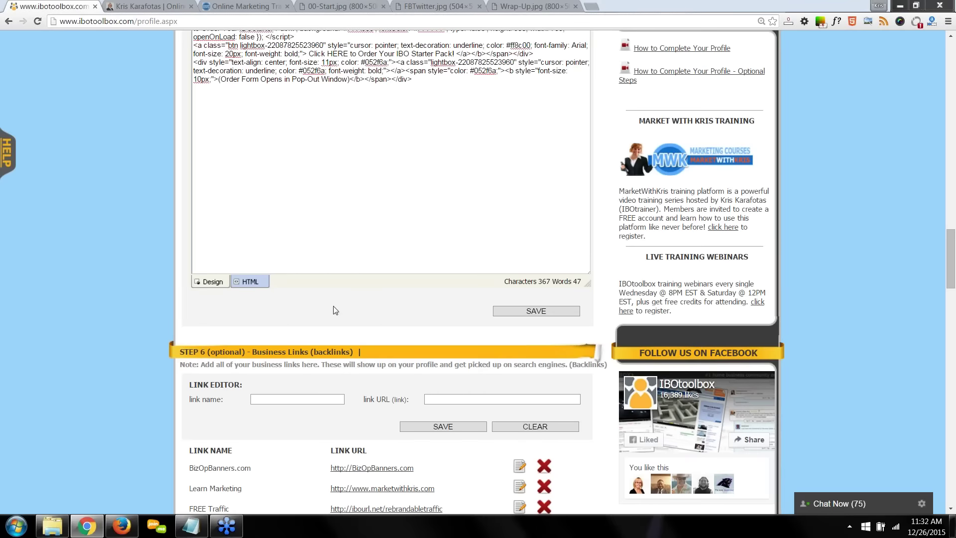
pyautogui.click(219, 281)
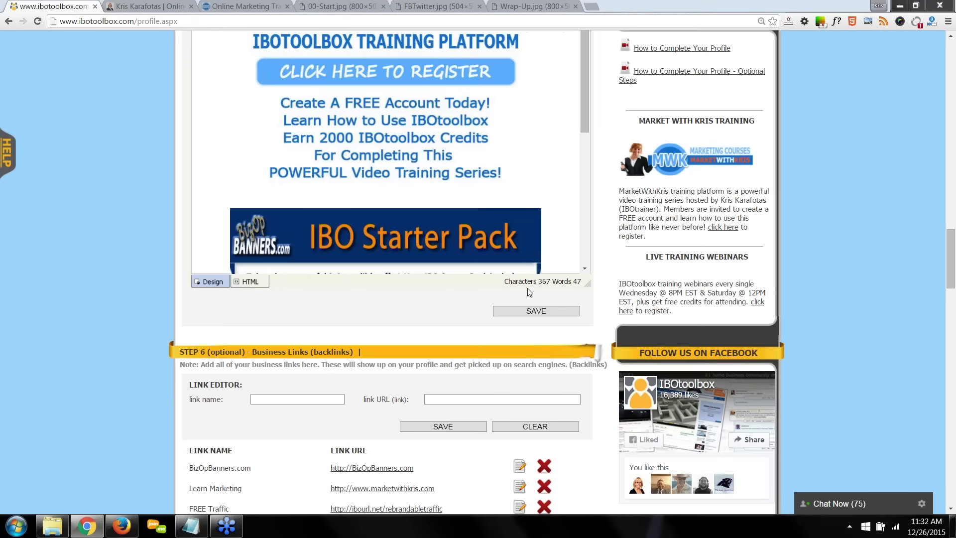
pyautogui.moveTo(584, 118); pyautogui.dragTo(594, 258)
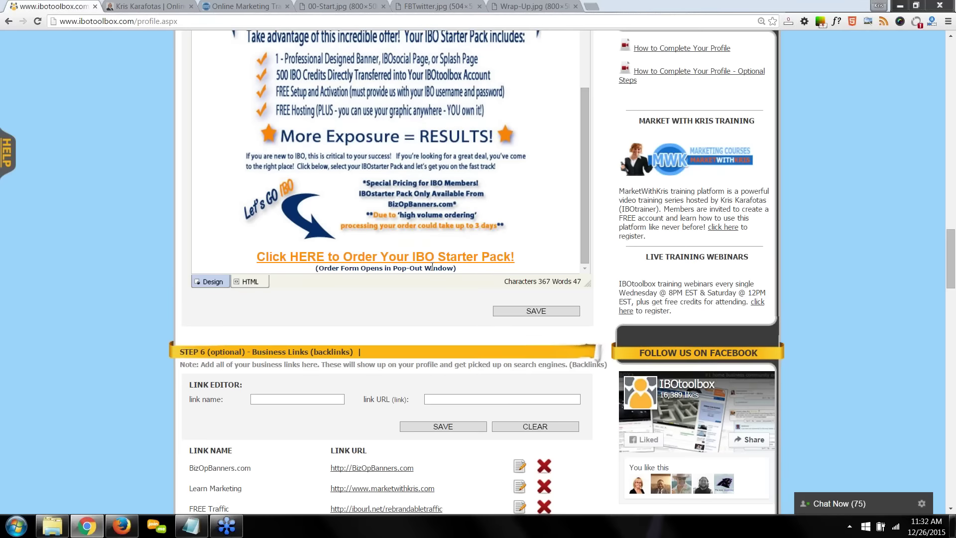
# Step: Examine the Business Links section, including its link editor and the list of saved backlinks
pyautogui.scroll(-3, 533, 311)
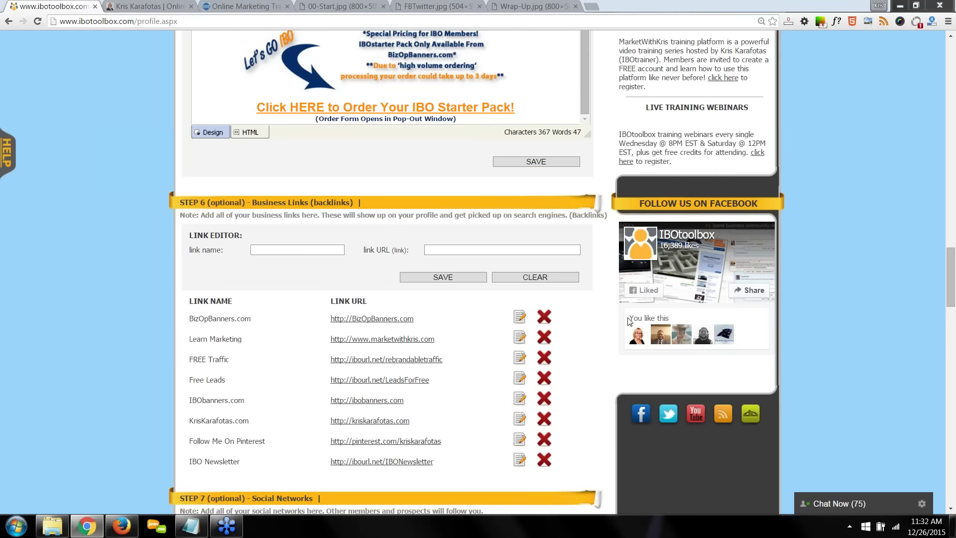
pyautogui.scroll(-2, 628, 320)
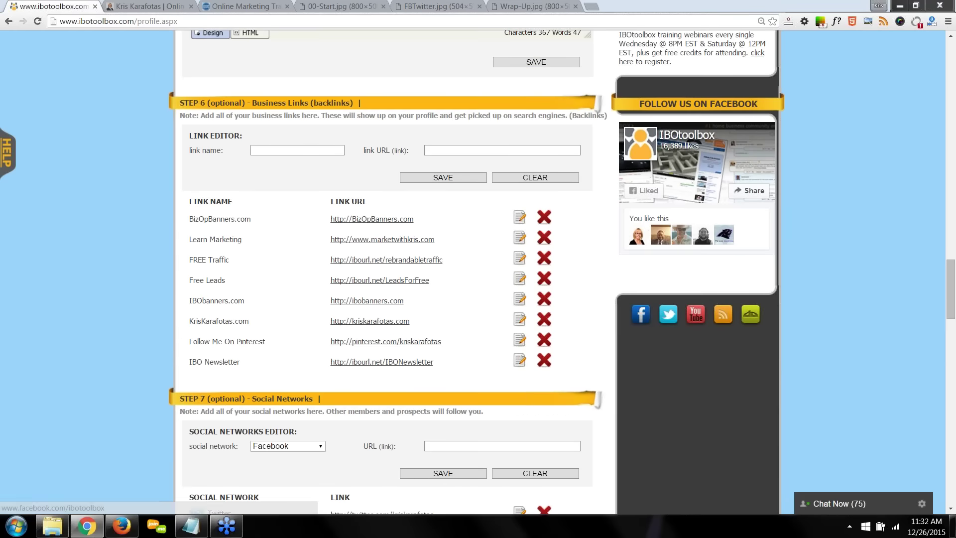
pyautogui.click(301, 150)
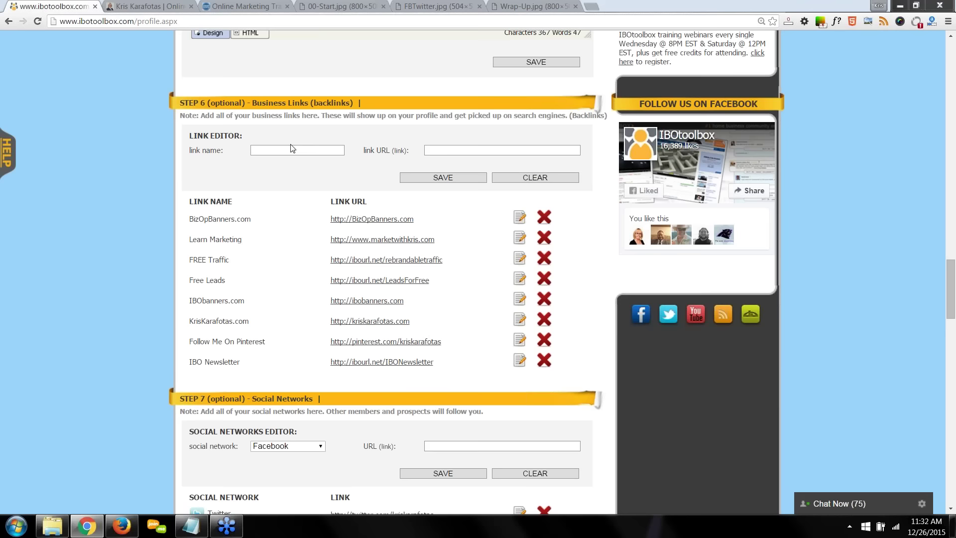
# Step: Check the available social networks, then open the Facebook entry for editing and select its whole URL
pyautogui.scroll(-5, 314, 243)
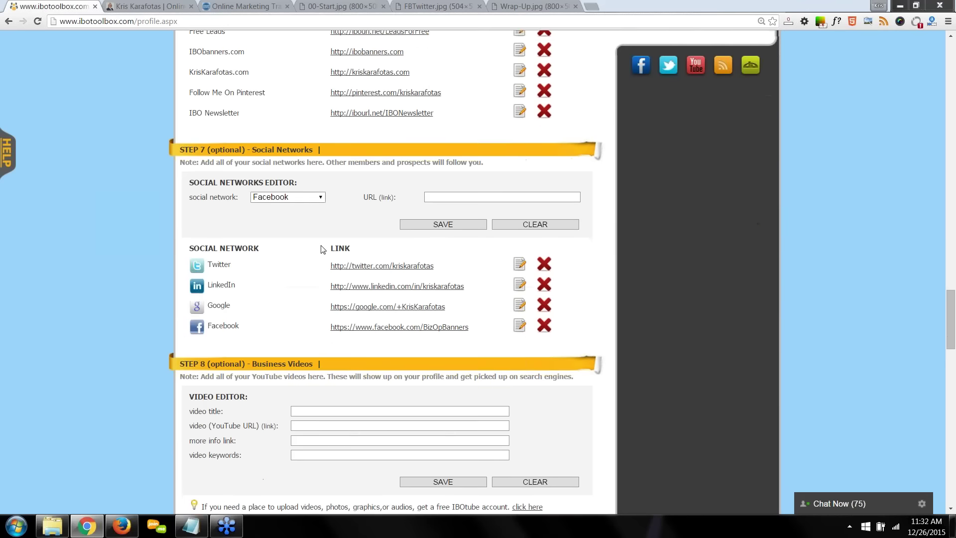
pyautogui.scroll(-1, 321, 249)
pyautogui.click(312, 148)
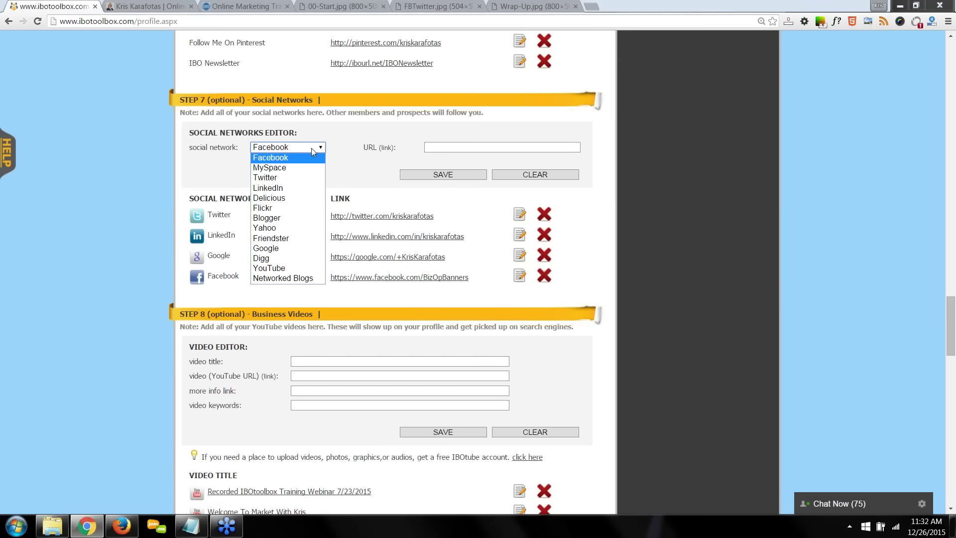
pyautogui.click(273, 151)
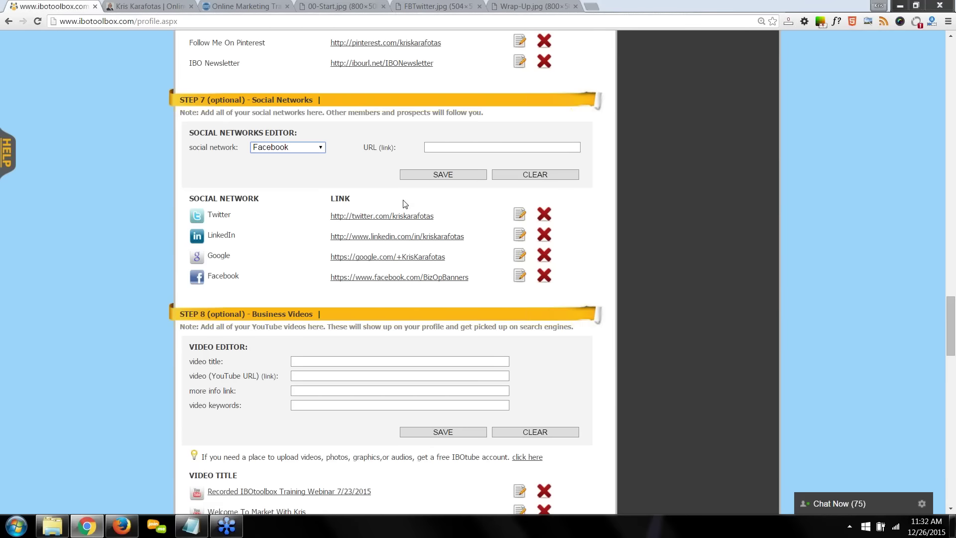
pyautogui.click(520, 280)
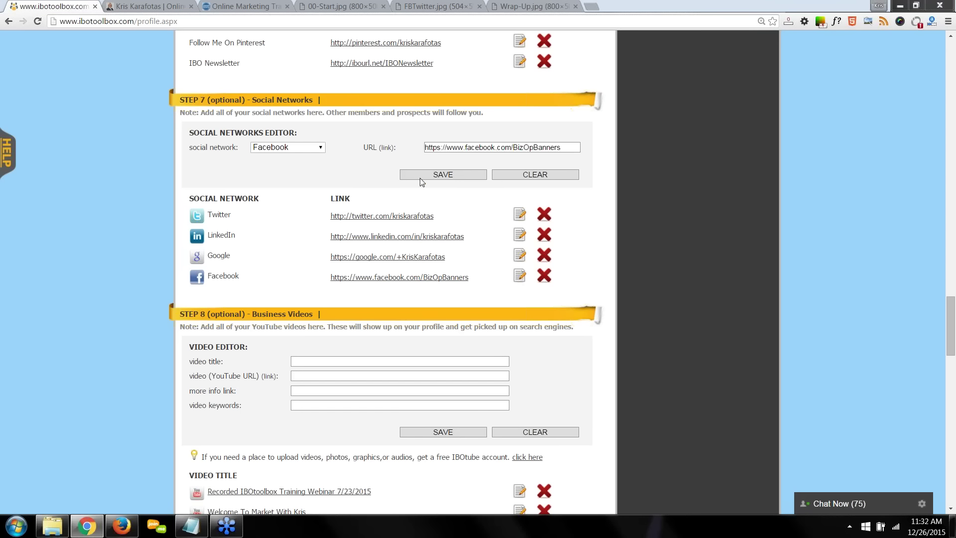
pyautogui.click(563, 147)
pyautogui.moveTo(563, 147); pyautogui.dragTo(423, 148)
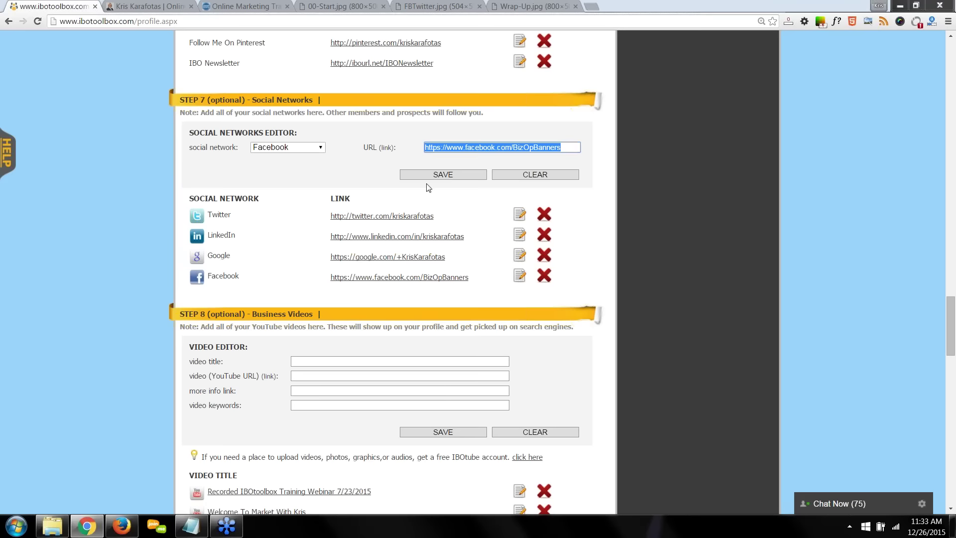
# Step: Open the Welcome To Market With Kris video entry for editing and examine its URL, info link and keywords
pyautogui.scroll(-3, 625, 322)
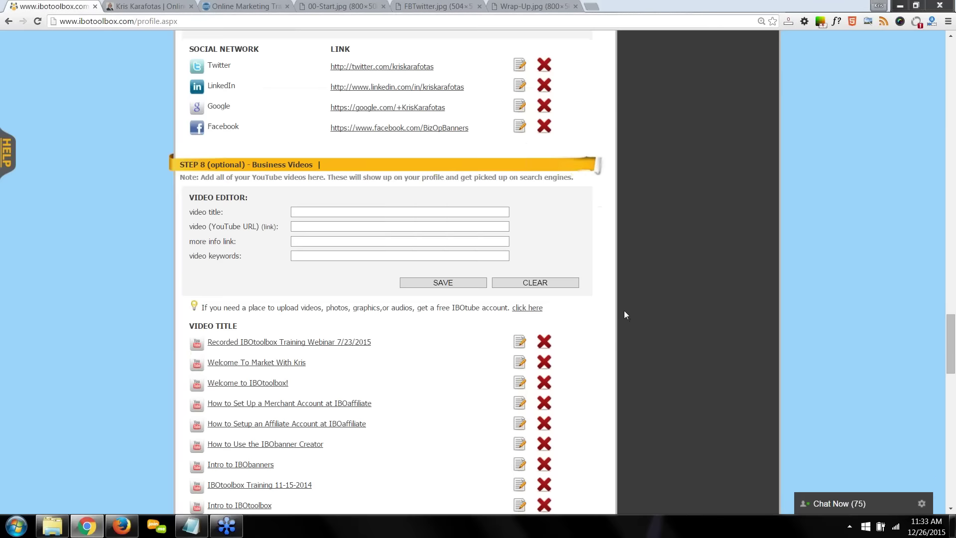
pyautogui.scroll(-2, 624, 310)
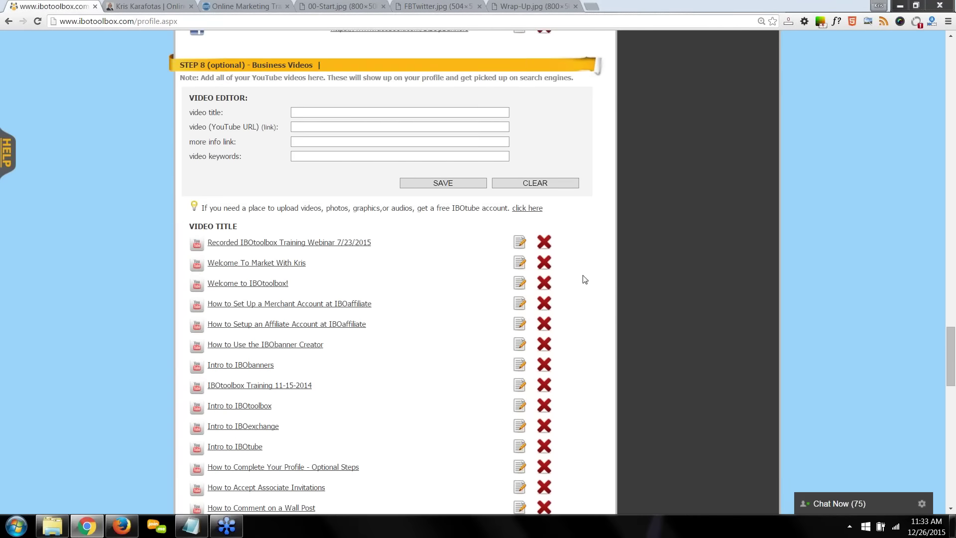
pyautogui.scroll(-1, 575, 273)
pyautogui.scroll(1, 370, 182)
pyautogui.click(520, 264)
pyautogui.click(349, 142)
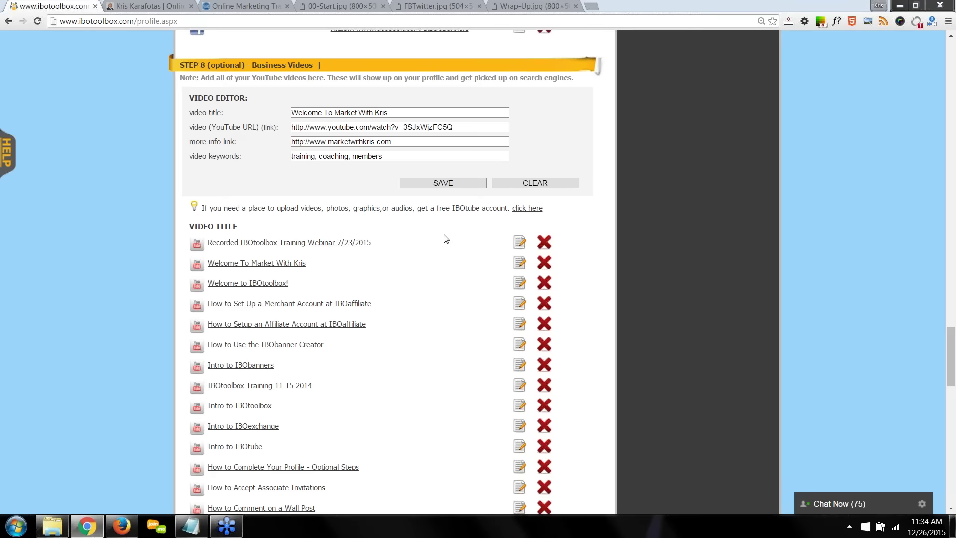
# Step: Examine the Google Adsense section's ad code, compliance statements and notes at the end of the profile form
pyautogui.scroll(-8, 444, 237)
pyautogui.scroll(-5, 478, 289)
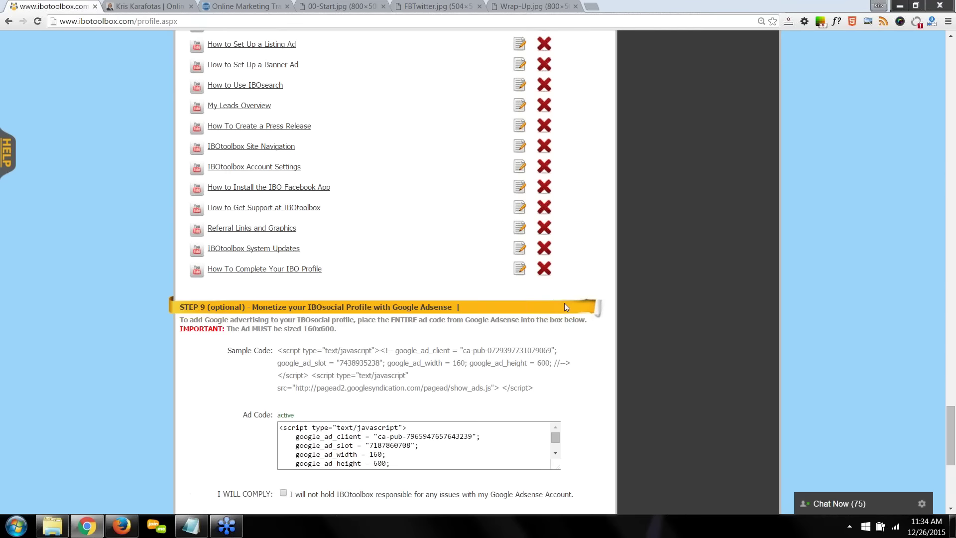
pyautogui.scroll(-2, 565, 306)
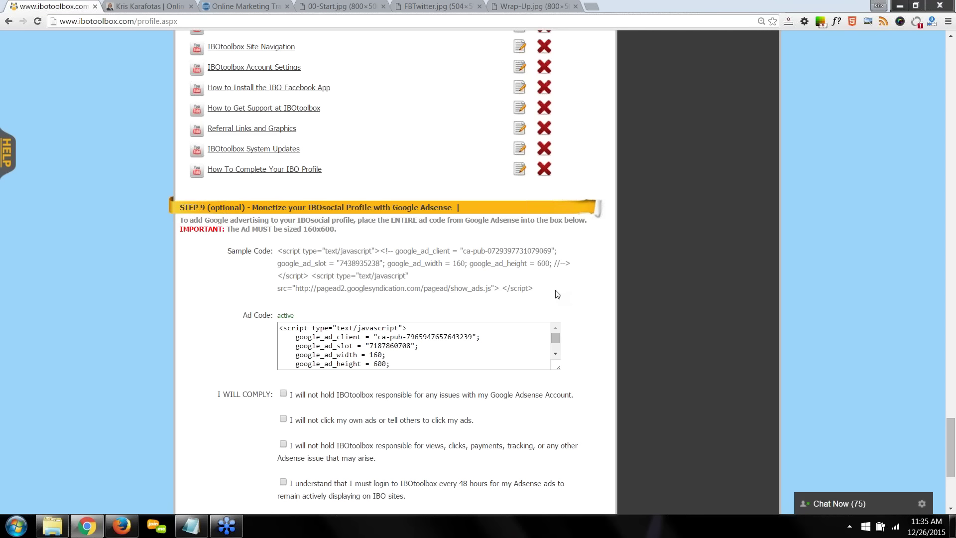
pyautogui.click(389, 327)
pyautogui.scroll(-5, 411, 456)
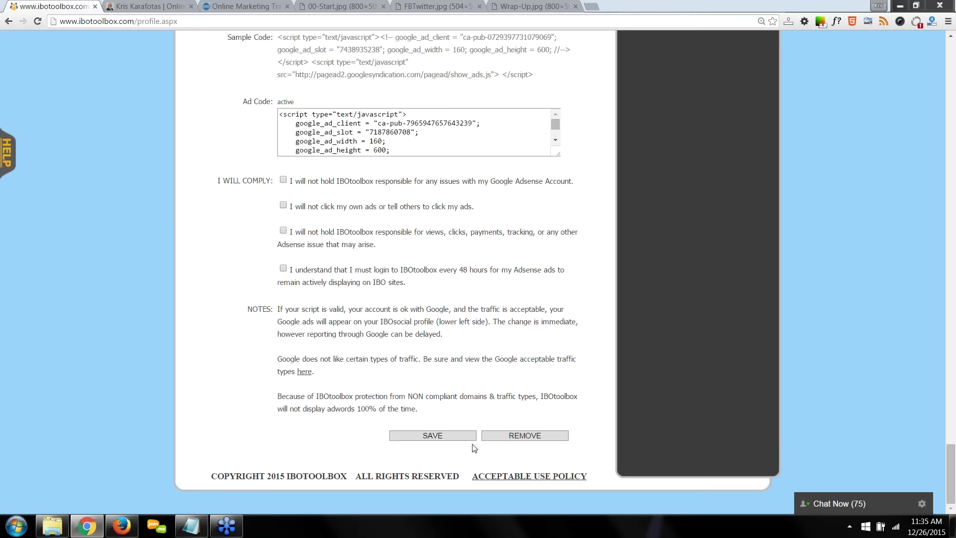
pyautogui.scroll(2, 473, 448)
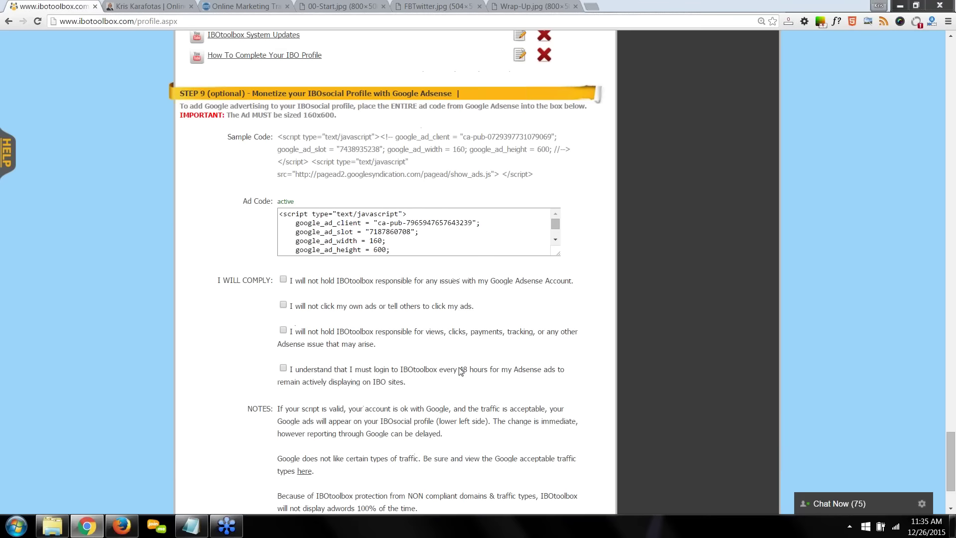